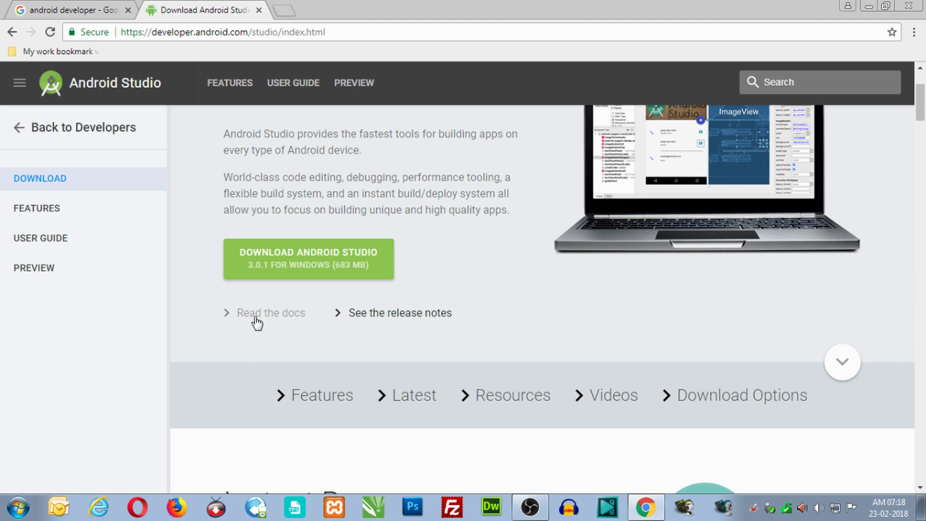
# Download the Windows 32-bit package android-studio-ide-171.4443003-windows32.zip from the download options on the Android Studio page.
pyautogui.click(716, 407)
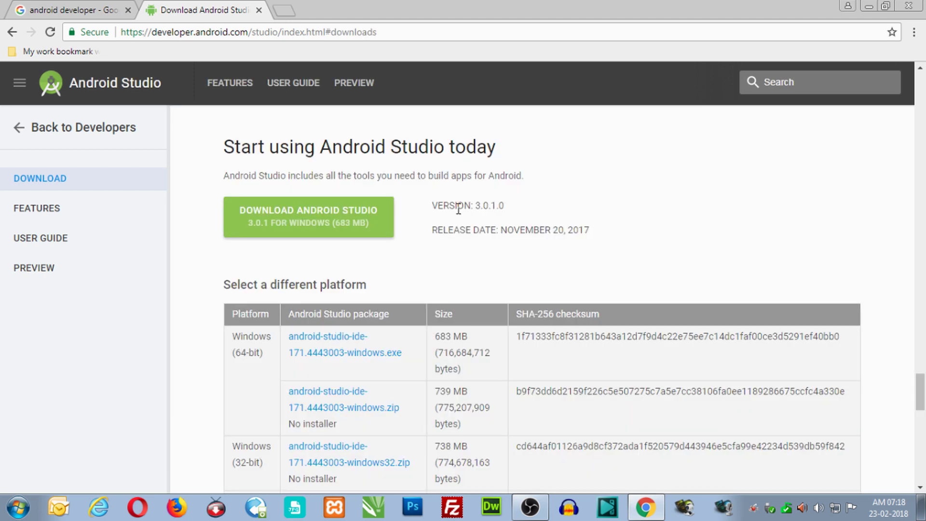
pyautogui.scroll(-3, 766, 169)
pyautogui.scroll(-2, 767, 168)
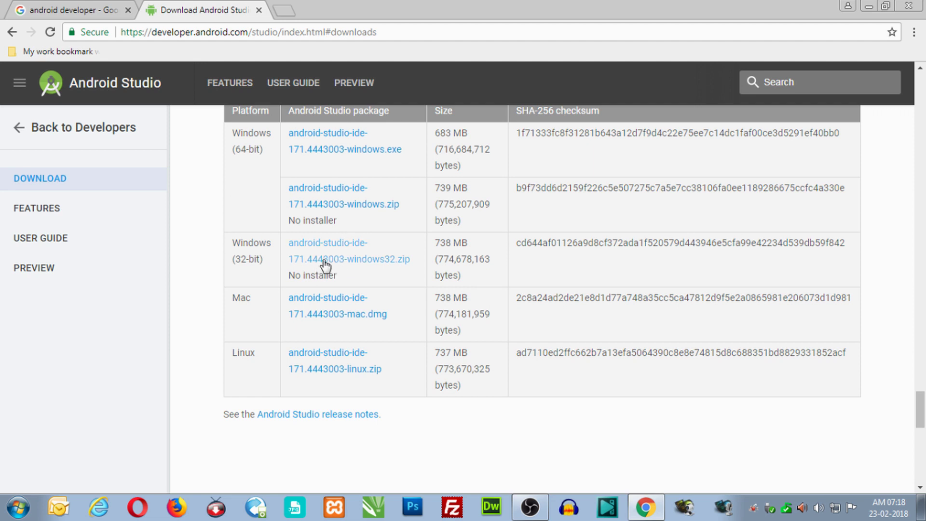
pyautogui.click(372, 254)
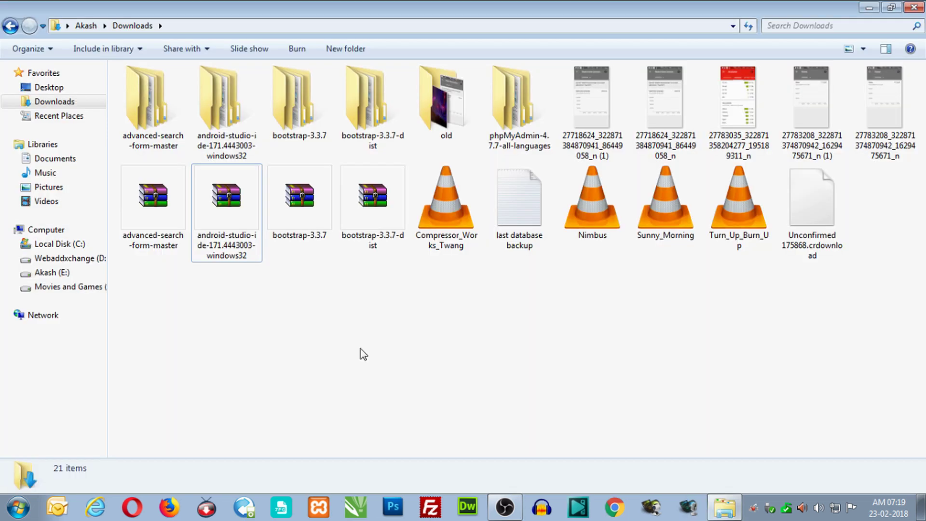
# Extract the android-studio-ide-171.4443003-windows32 archive in Downloads into a folder of the same name.
pyautogui.click(246, 229)
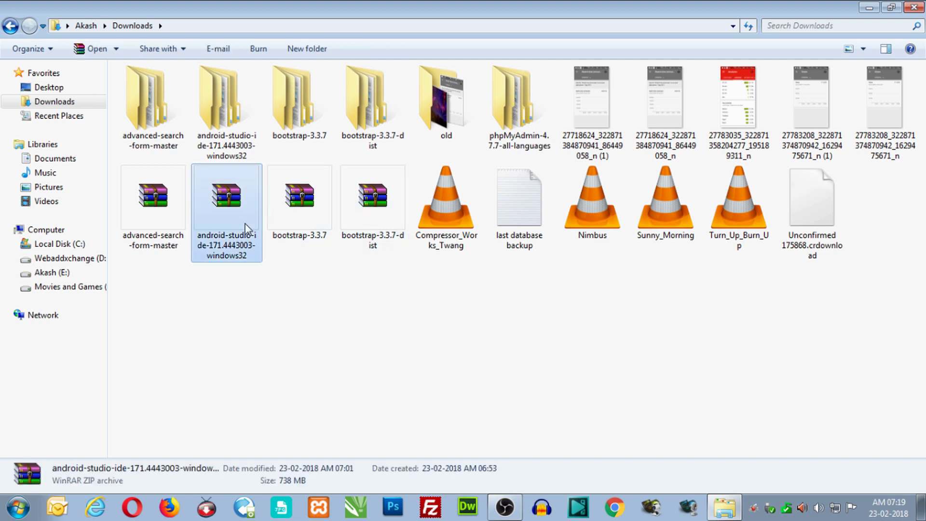
pyautogui.rightClick(239, 225)
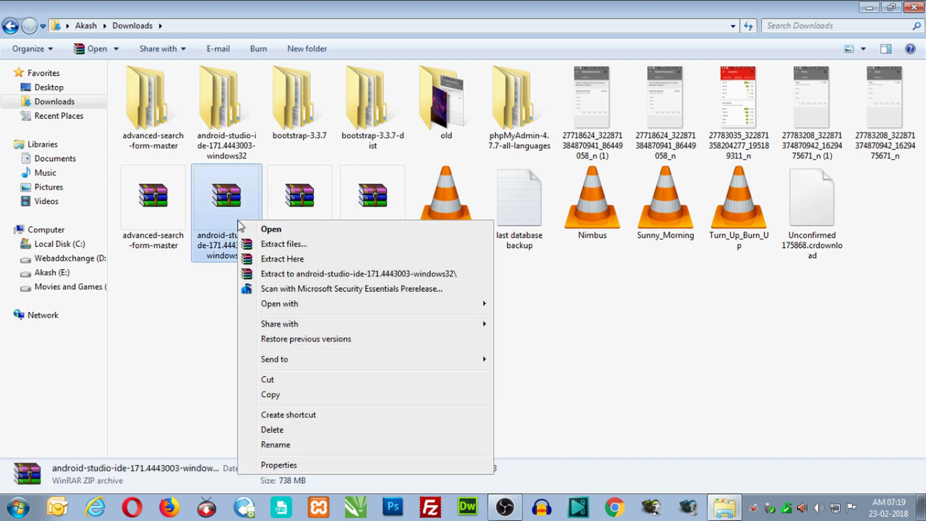
pyautogui.click(304, 275)
# Open the bin folder of android-studio inside the extracted android-studio-ide-171.4443003-windows32 folder.
pyautogui.click(232, 108)
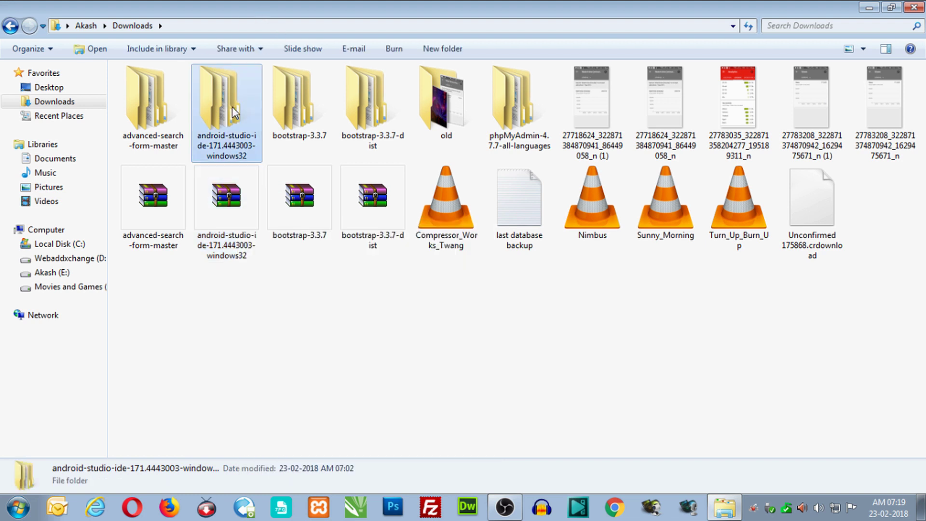
pyautogui.doubleClick(232, 108)
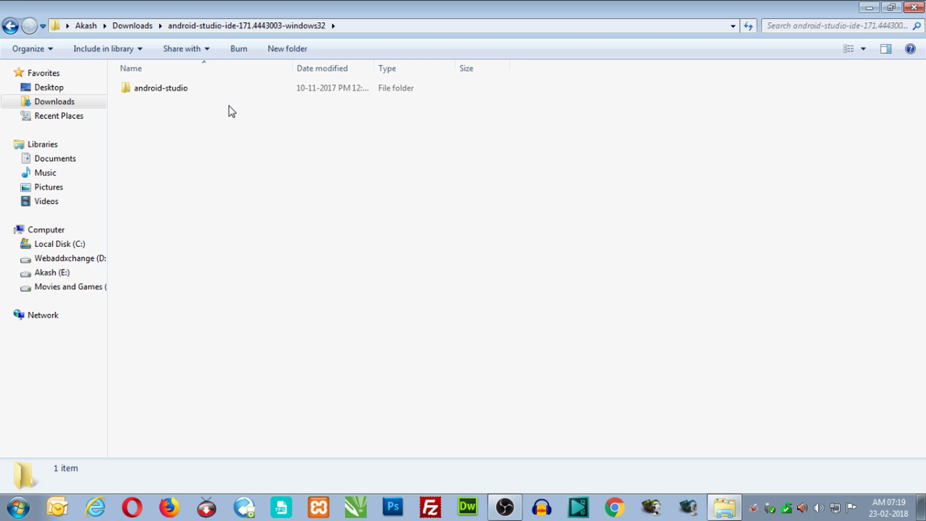
pyautogui.doubleClick(150, 90)
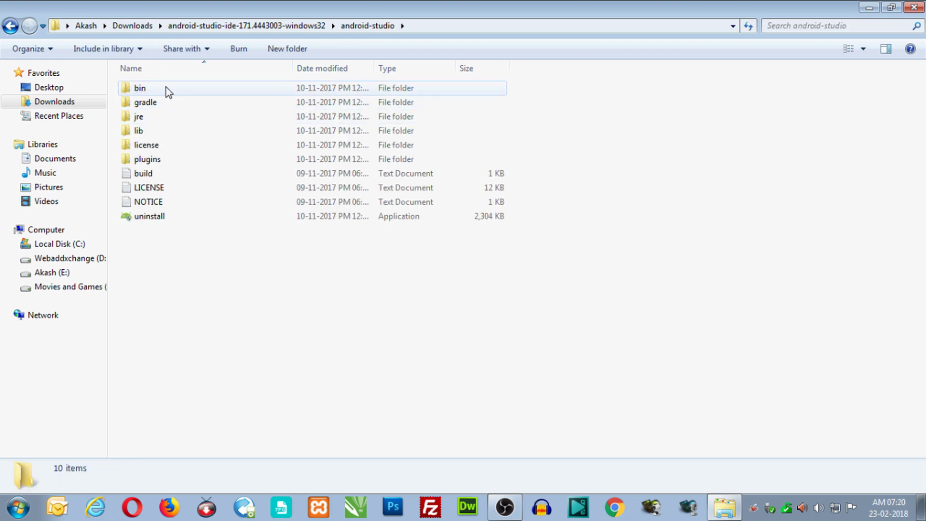
pyautogui.doubleClick(165, 87)
pyautogui.scroll(-1, 240, 297)
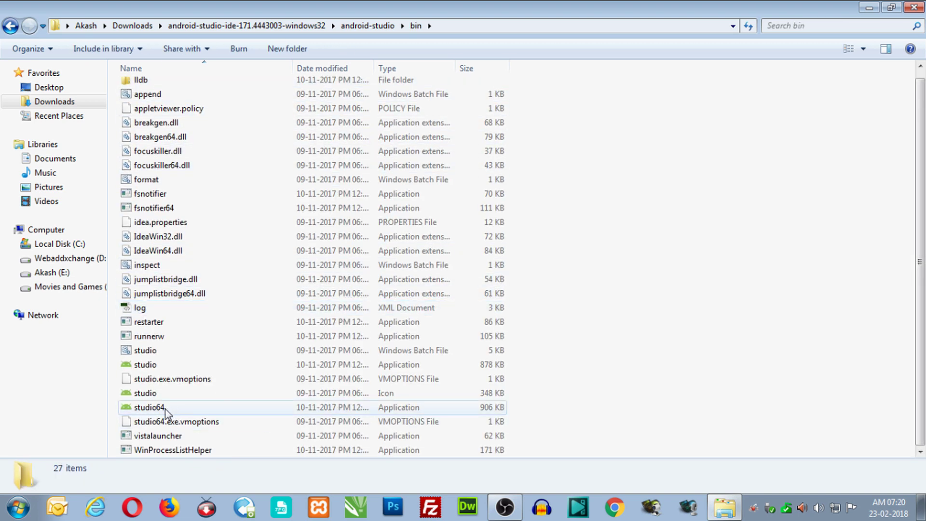
# Run the 32-bit studio application from the bin folder and allow it past the security warning.
pyautogui.click(153, 411)
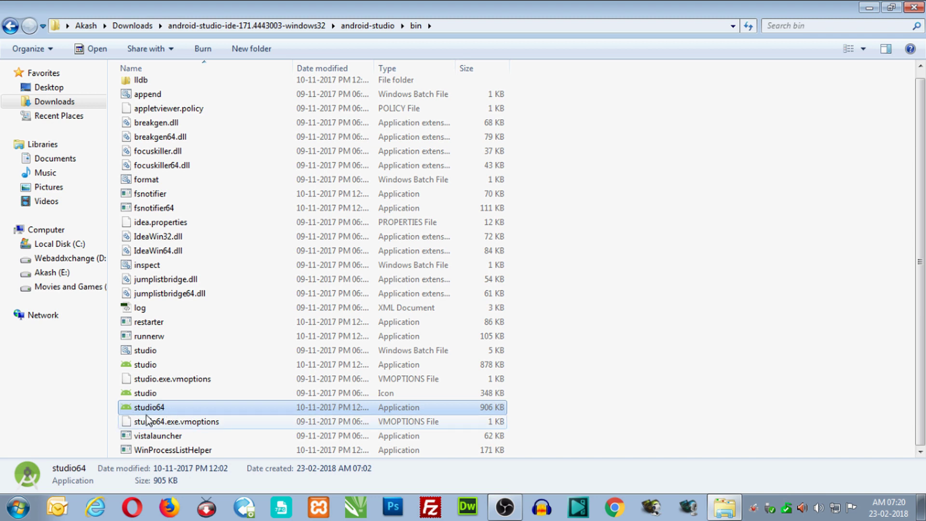
pyautogui.click(164, 367)
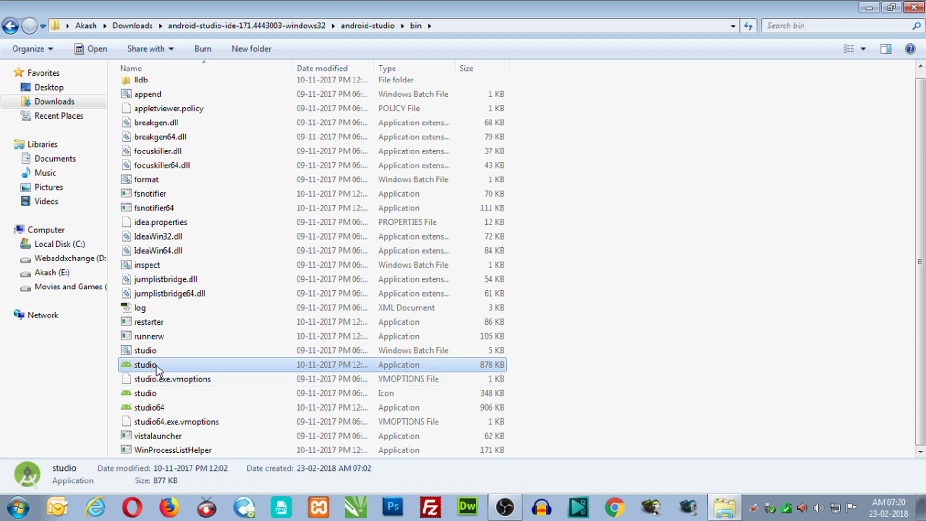
pyautogui.doubleClick(203, 369)
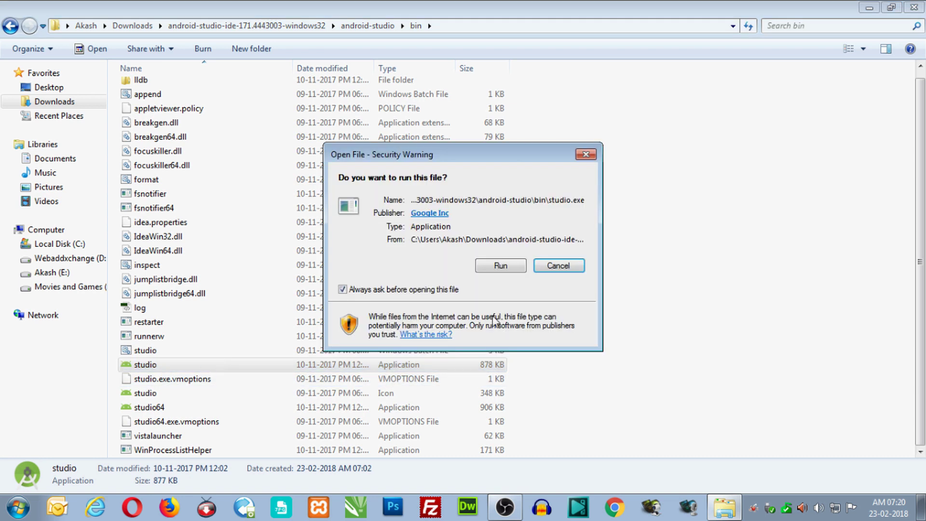
pyautogui.click(496, 264)
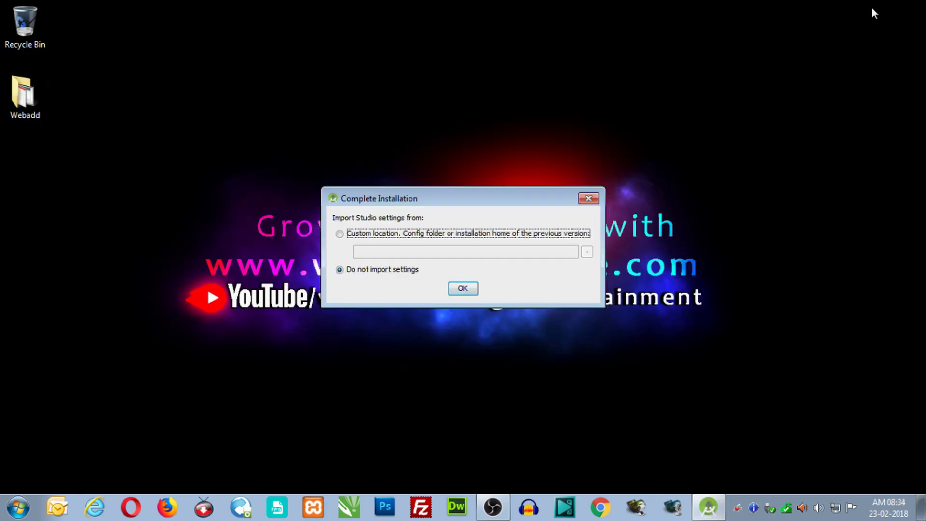
# Continue without importing previous settings and proceed through the setup wizard with the Standard install type.
pyautogui.click(463, 289)
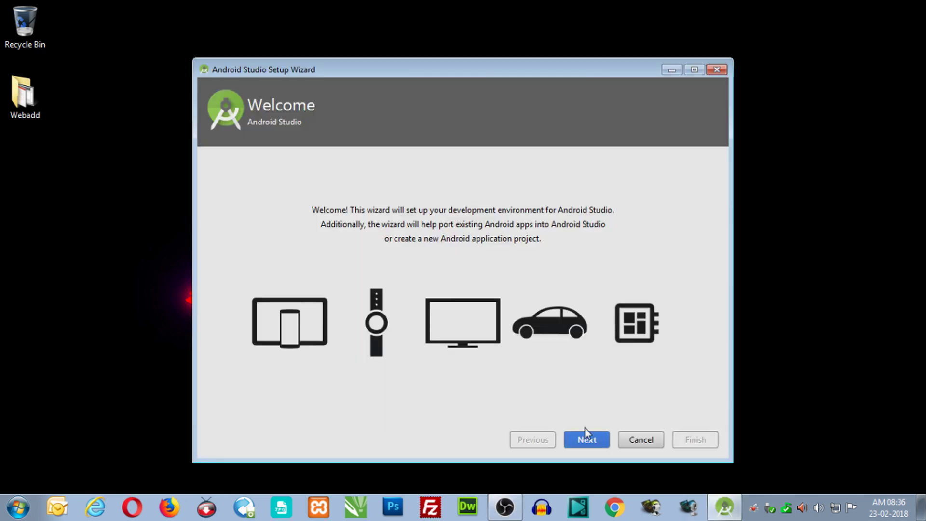
pyautogui.click(585, 440)
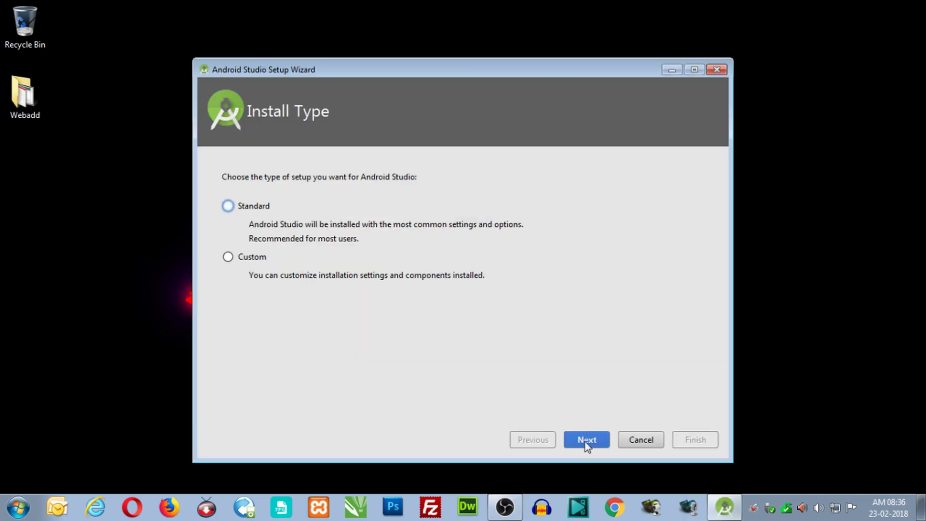
pyautogui.click(588, 440)
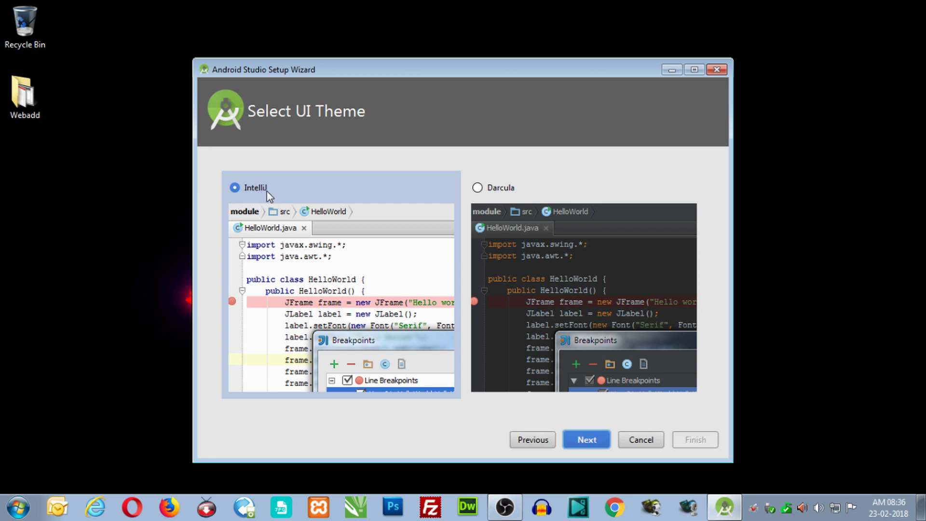
# Choose the Darcula UI theme and start downloading the SDK components with the listed settings.
pyautogui.click(497, 190)
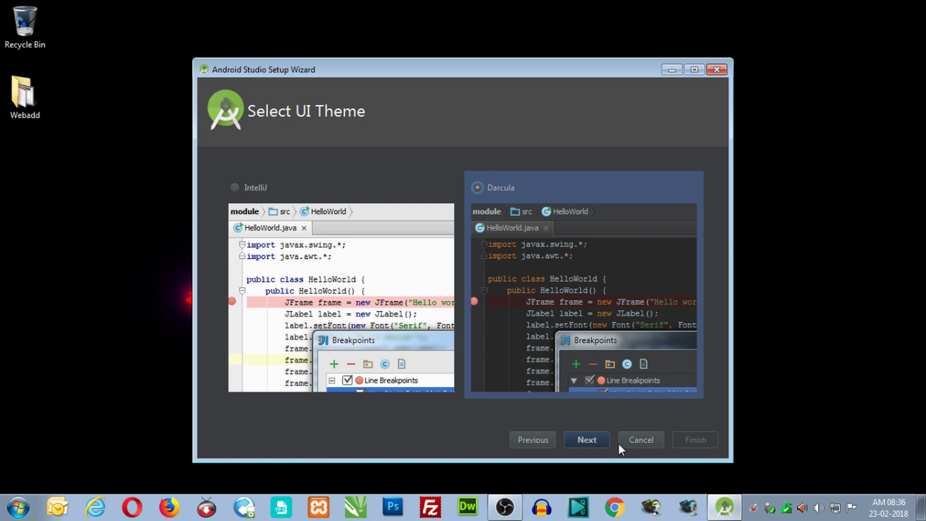
pyautogui.click(590, 444)
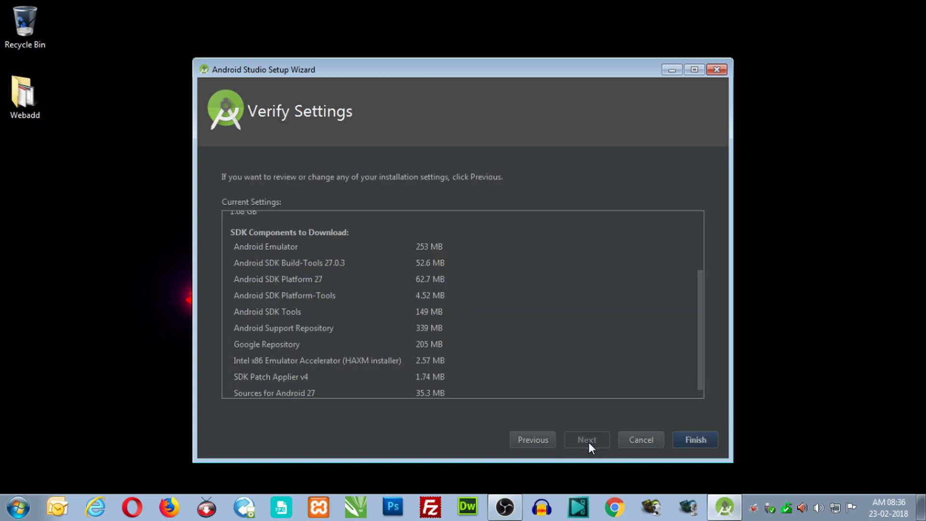
pyautogui.click(697, 439)
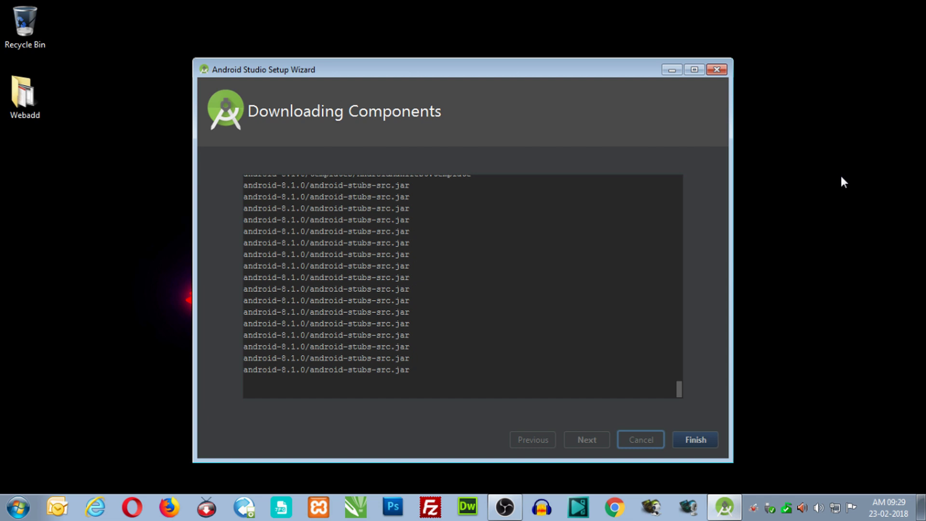
# Switch to OBS, unmute Desktop Audio and Audio Input Capture, and return to the setup wizard.
pyautogui.click(504, 507)
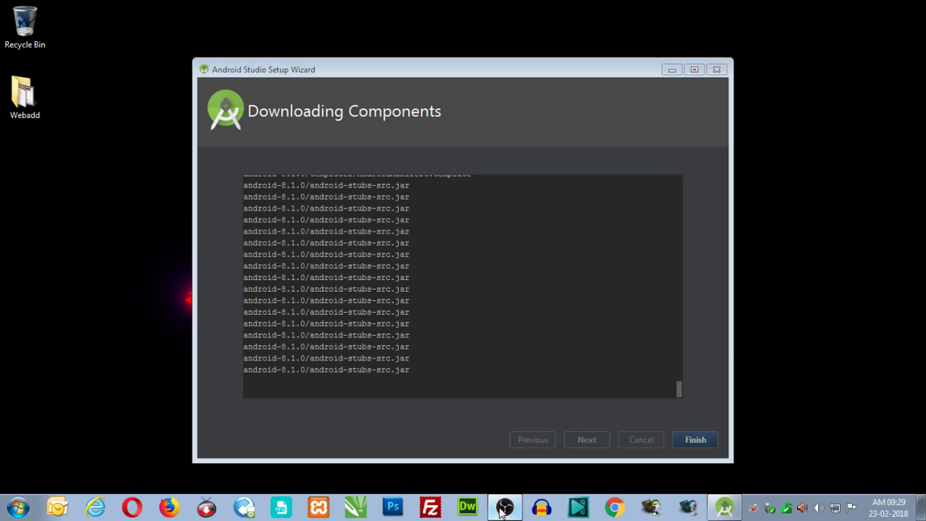
pyautogui.click(670, 416)
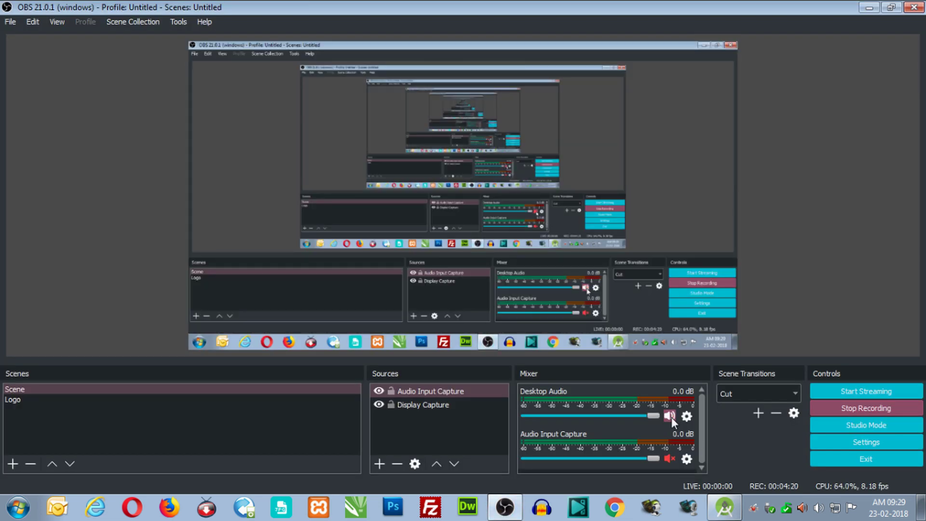
pyautogui.click(670, 460)
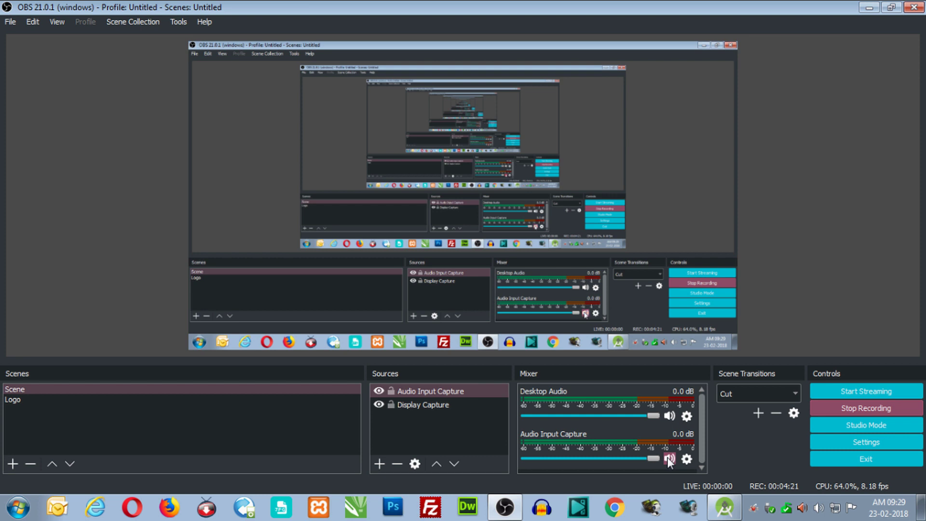
pyautogui.click(869, 8)
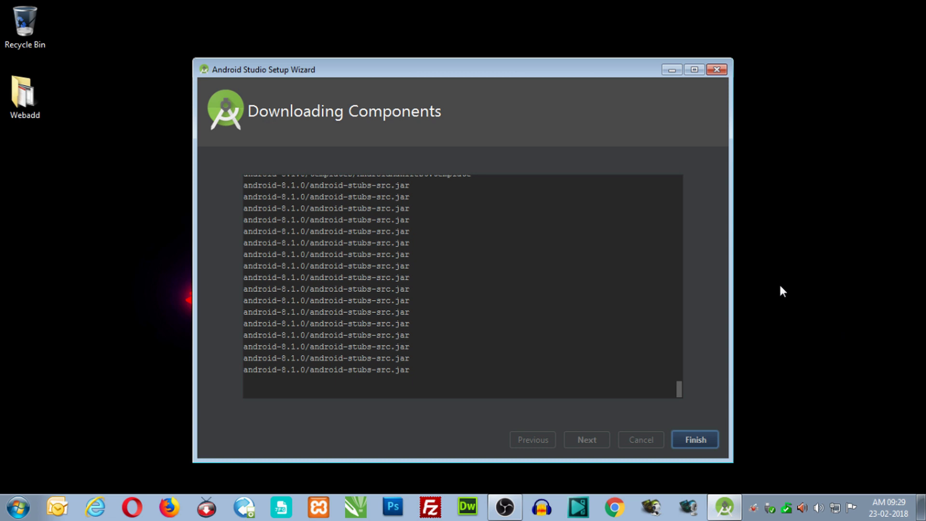
# Finish the setup wizard and open the Android SDK manager settings from the welcome screen.
pyautogui.click(698, 440)
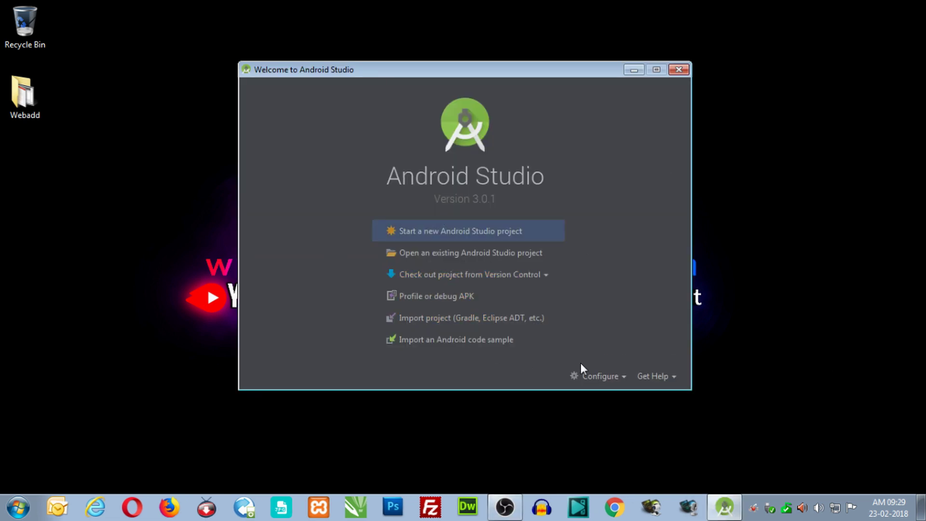
pyautogui.click(624, 381)
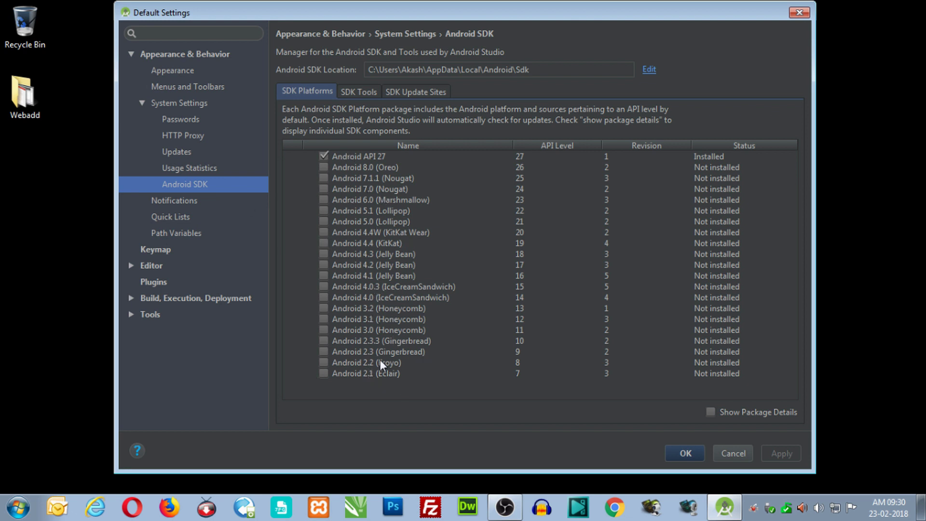
# Mark every SDK platform from Android 8.0 (Oreo) down to Android 2.1 (Eclair) for installation and show the package details.
pyautogui.click(325, 169)
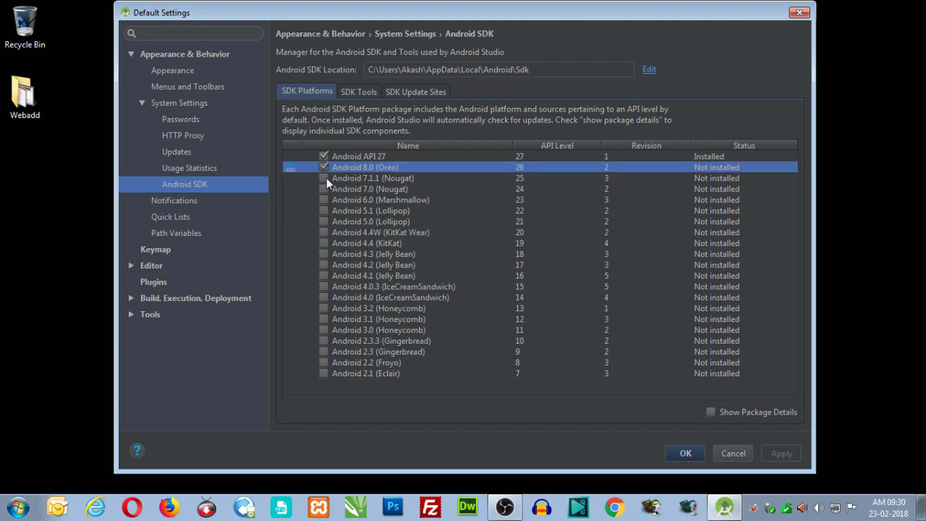
pyautogui.click(325, 179)
pyautogui.click(325, 189)
pyautogui.click(325, 200)
pyautogui.click(324, 210)
pyautogui.click(324, 222)
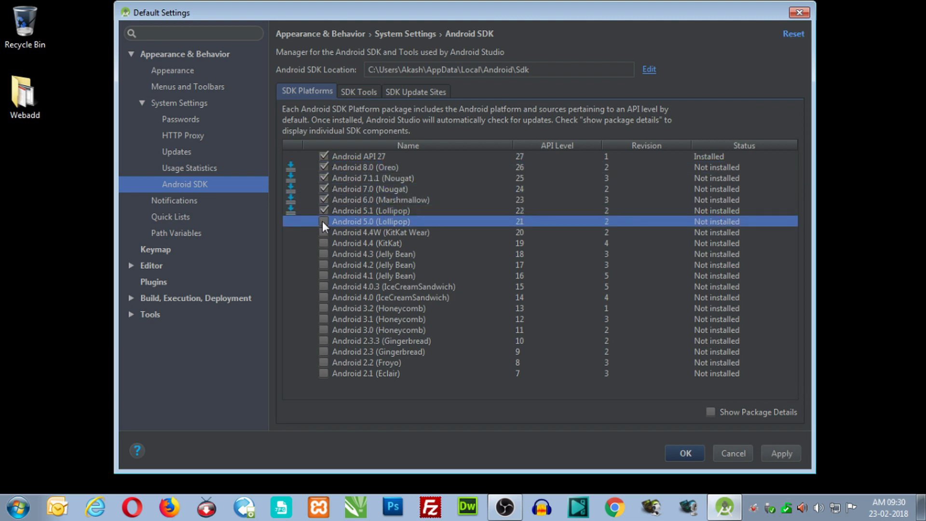
pyautogui.click(323, 233)
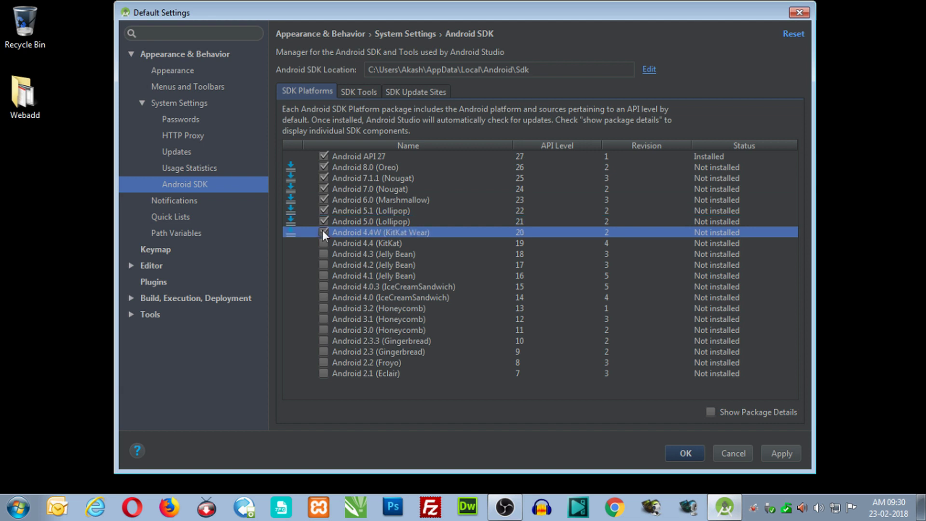
pyautogui.click(323, 243)
pyautogui.click(323, 254)
pyautogui.click(323, 266)
pyautogui.click(323, 276)
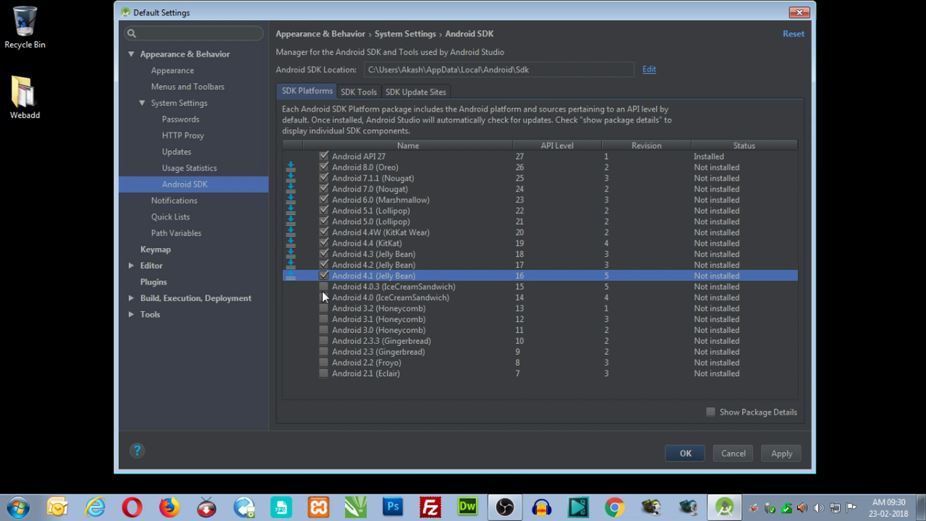
pyautogui.click(323, 287)
pyautogui.click(324, 298)
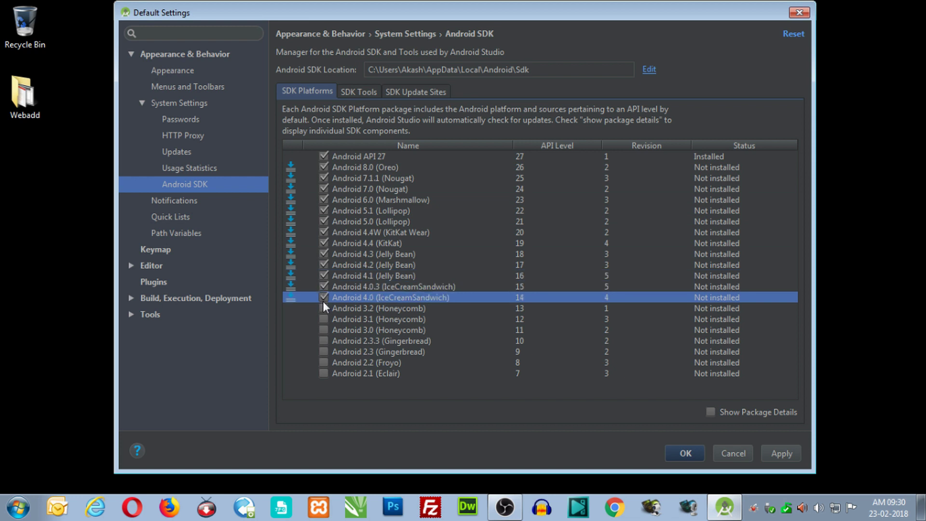
pyautogui.click(324, 309)
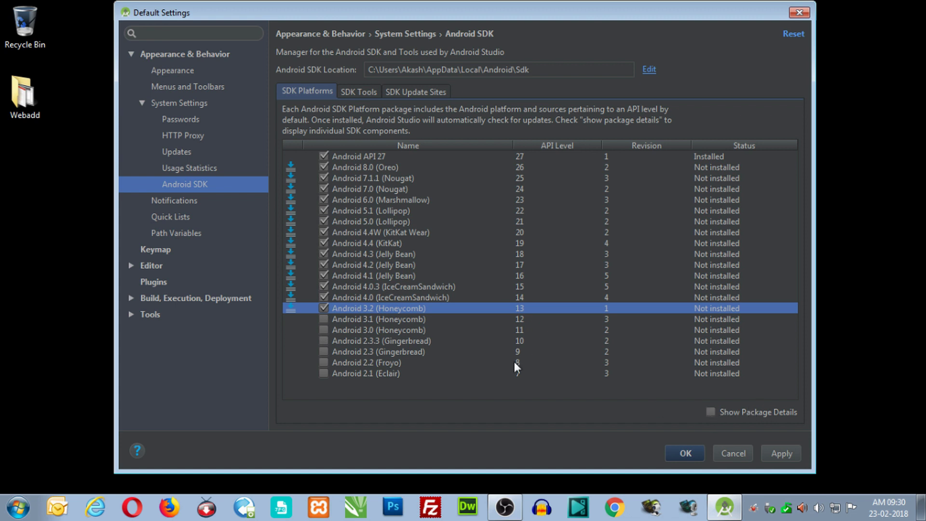
pyautogui.click(324, 319)
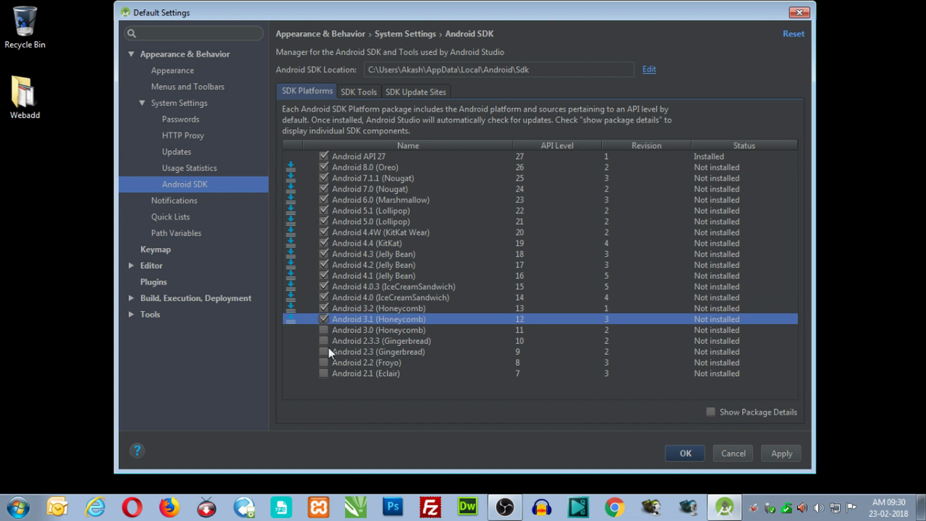
pyautogui.click(324, 330)
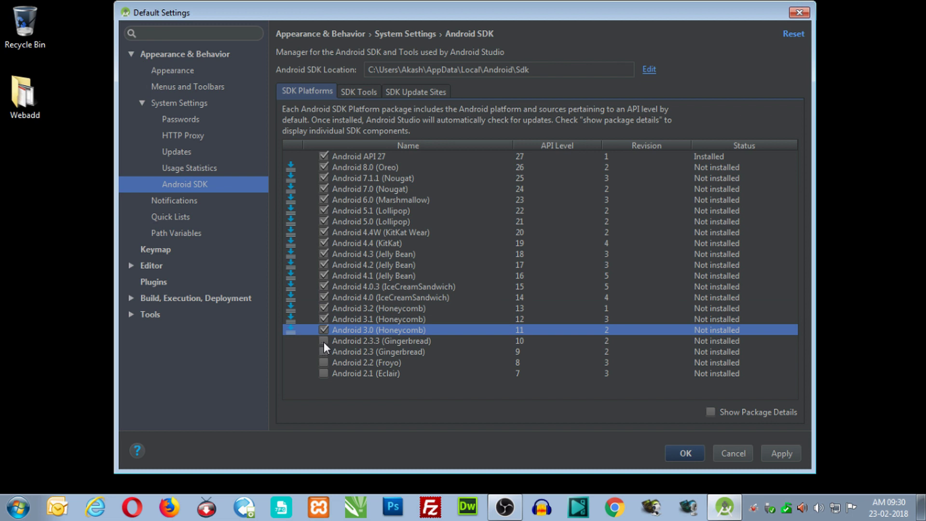
pyautogui.click(324, 341)
pyautogui.click(324, 352)
pyautogui.click(324, 363)
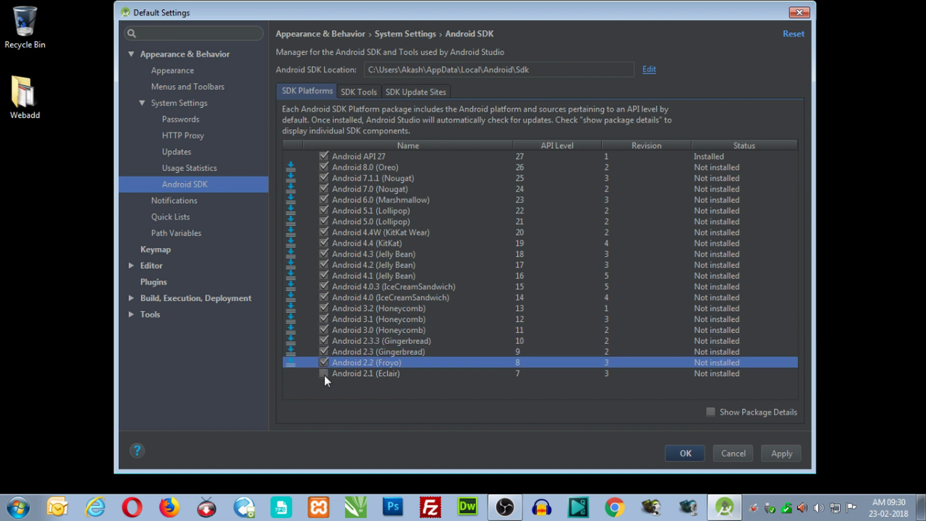
pyautogui.click(325, 374)
pyautogui.click(712, 412)
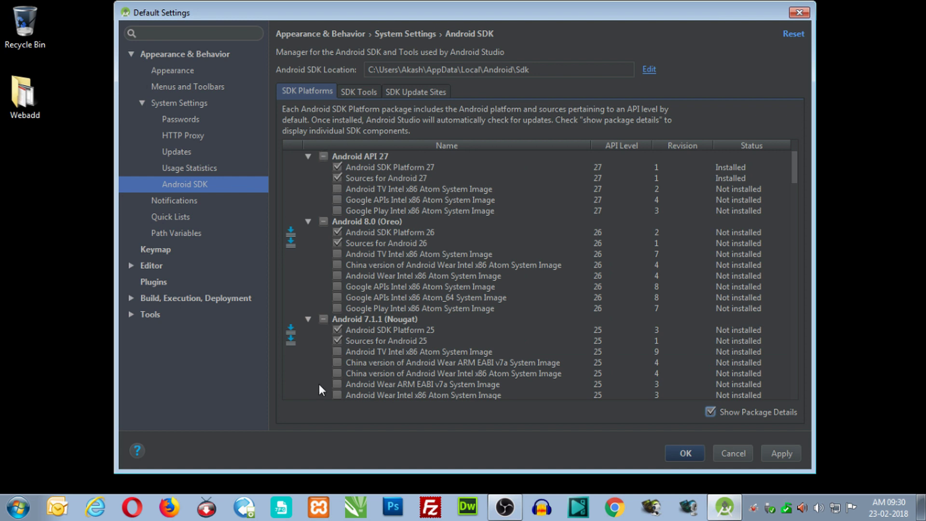
# Review the individual packages marked for each SDK platform down to Android 1.1, and hide the package details.
pyautogui.scroll(-15, 369, 313)
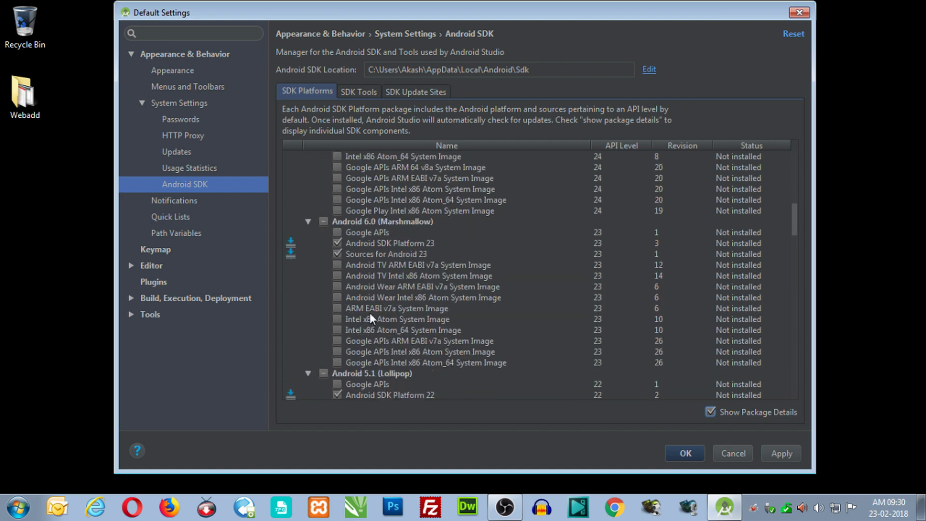
pyautogui.scroll(-15, 376, 312)
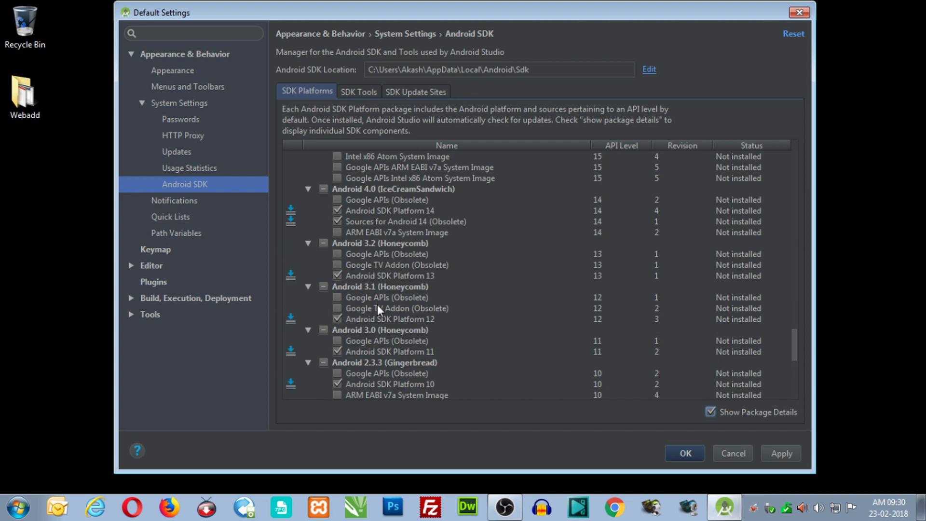
pyautogui.scroll(-3, 378, 307)
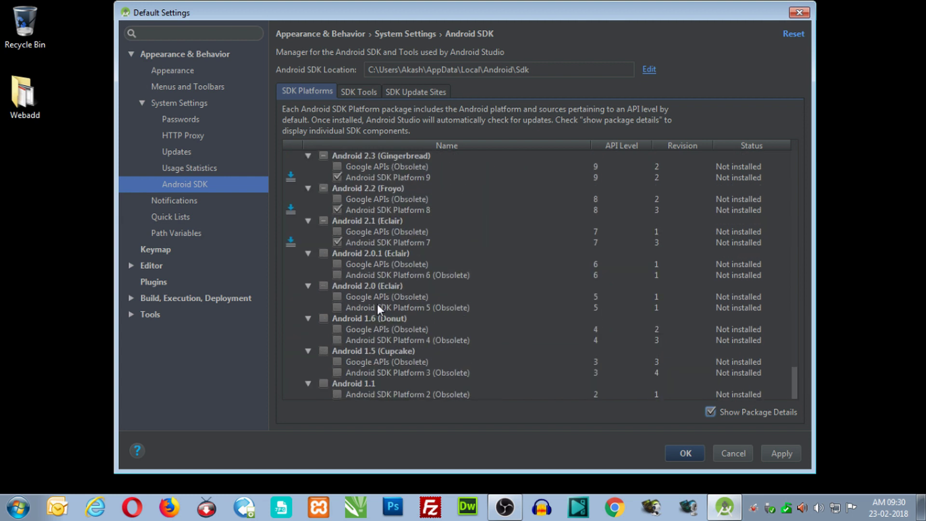
pyautogui.click(709, 412)
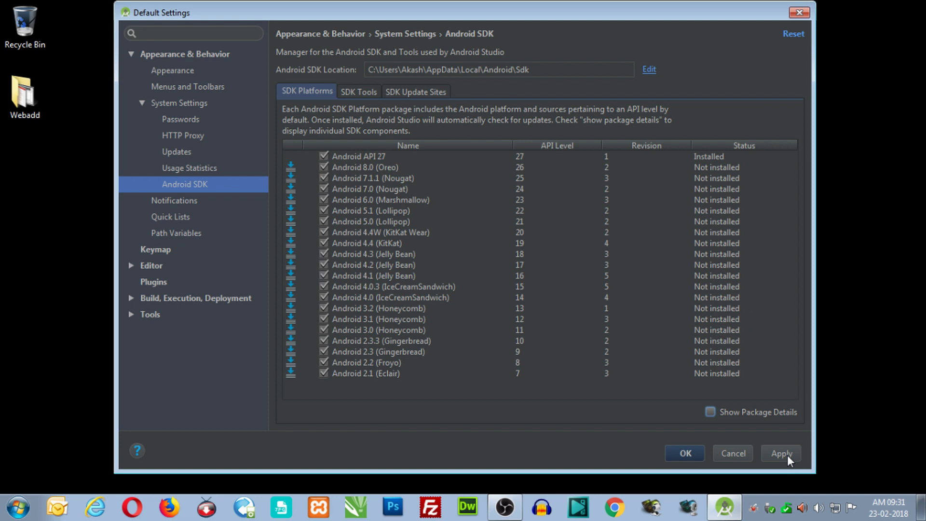
# Install the marked SDK platforms and sources, accepting the android-sdk-license, and close the settings once the component installer is done.
pyautogui.click(685, 451)
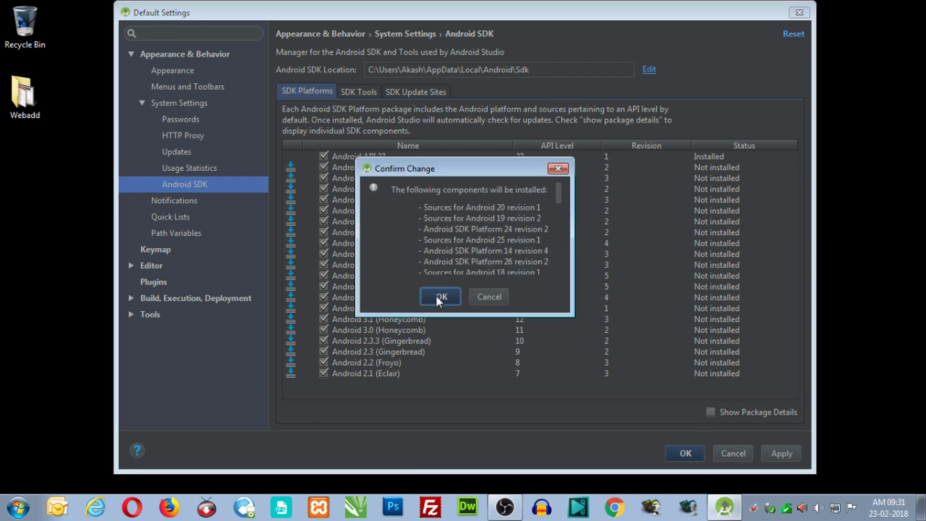
pyautogui.click(436, 297)
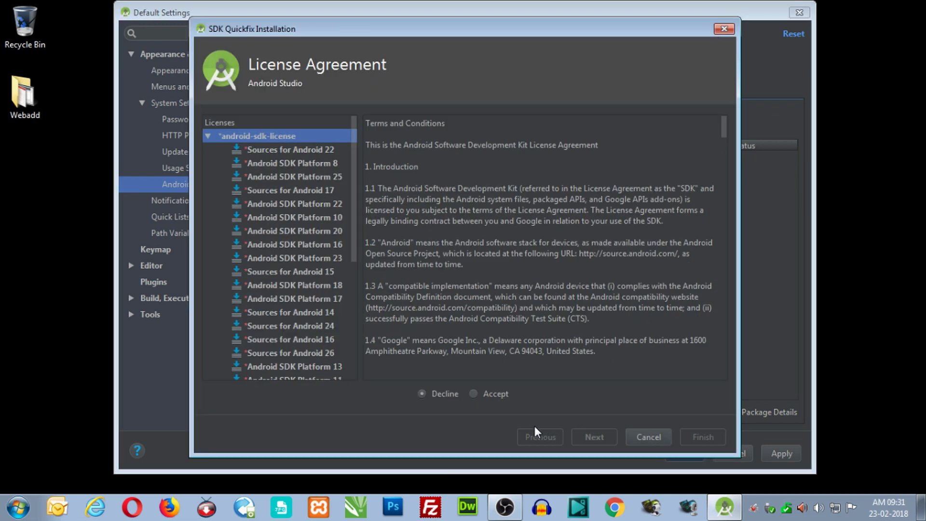
pyautogui.click(473, 395)
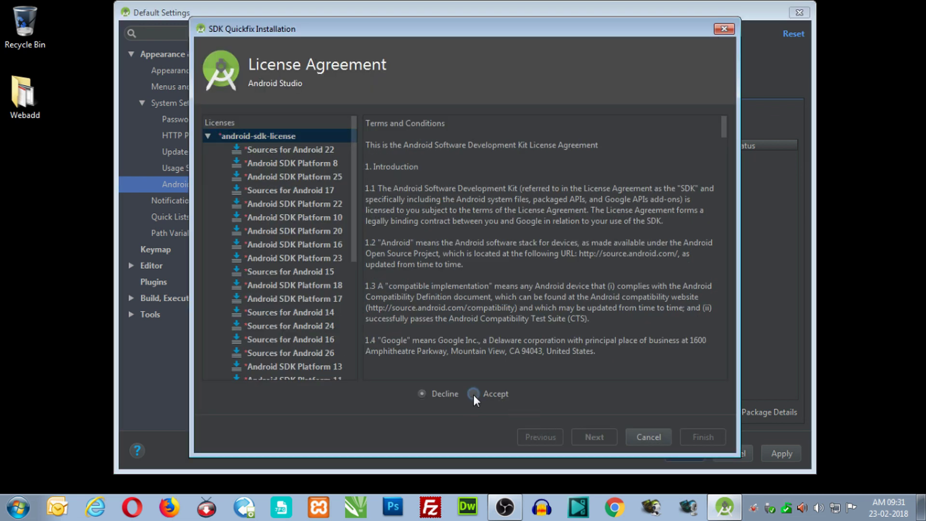
pyautogui.click(601, 439)
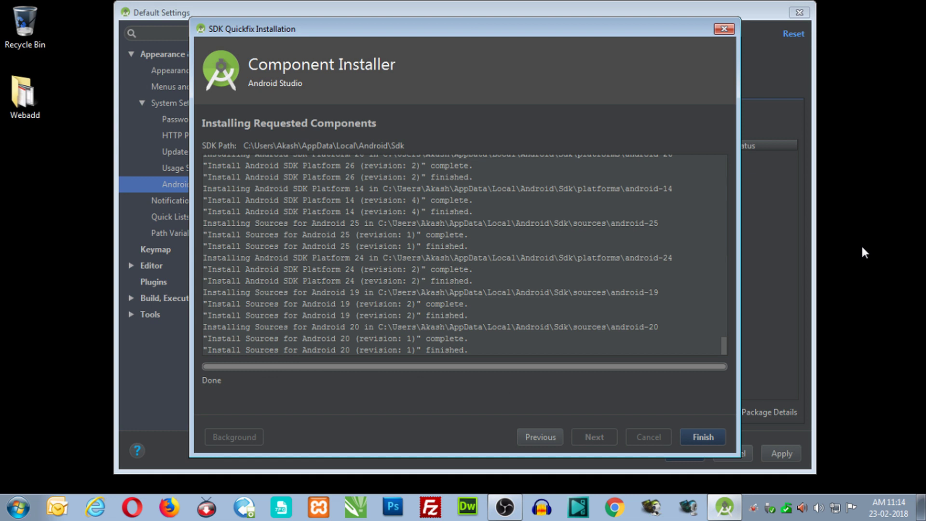
pyautogui.click(700, 440)
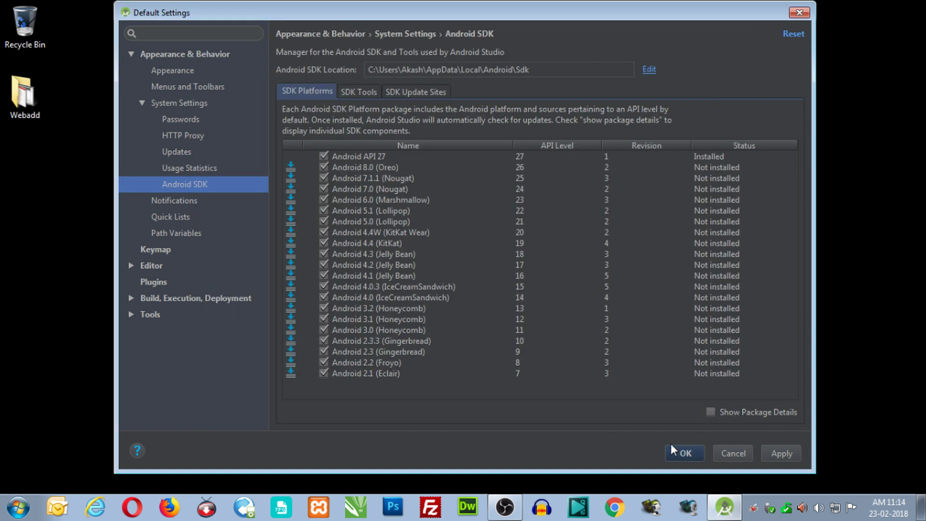
pyautogui.press('Return')
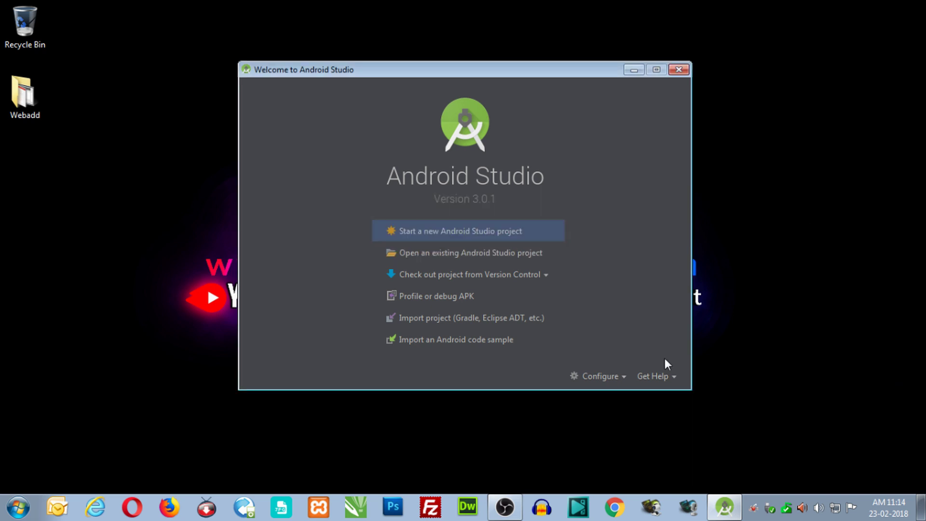
# Reopen the SDK manager to check the installation status of the SDK platforms, and close the settings and Android Studio.
pyautogui.click(625, 383)
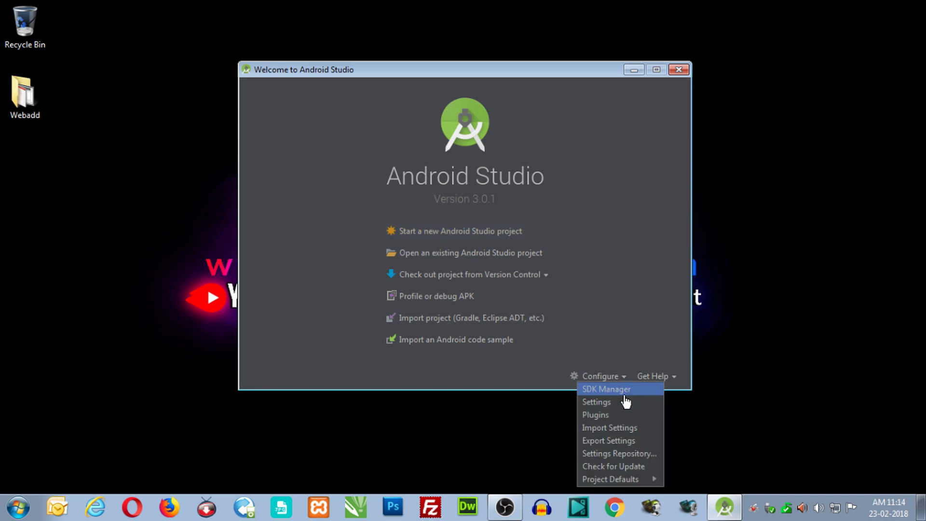
pyautogui.click(621, 391)
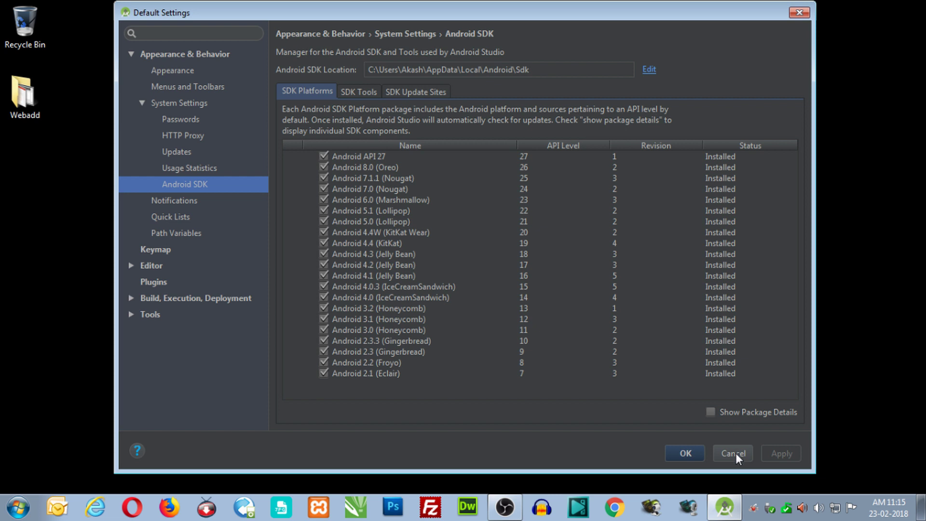
pyautogui.click(692, 455)
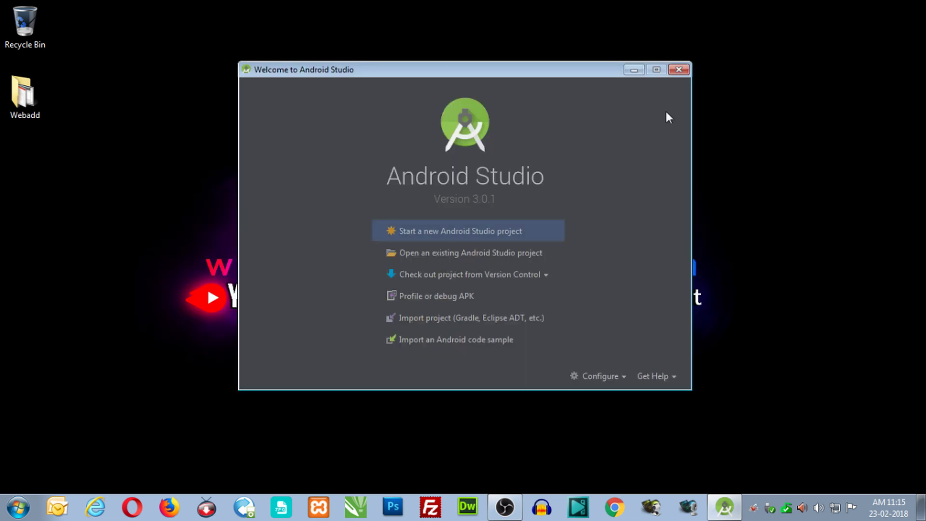
pyautogui.click(679, 70)
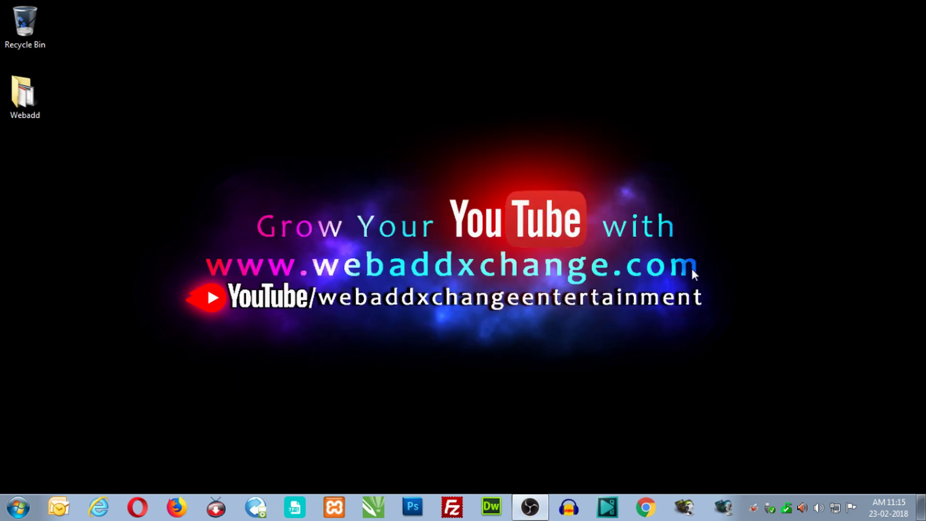